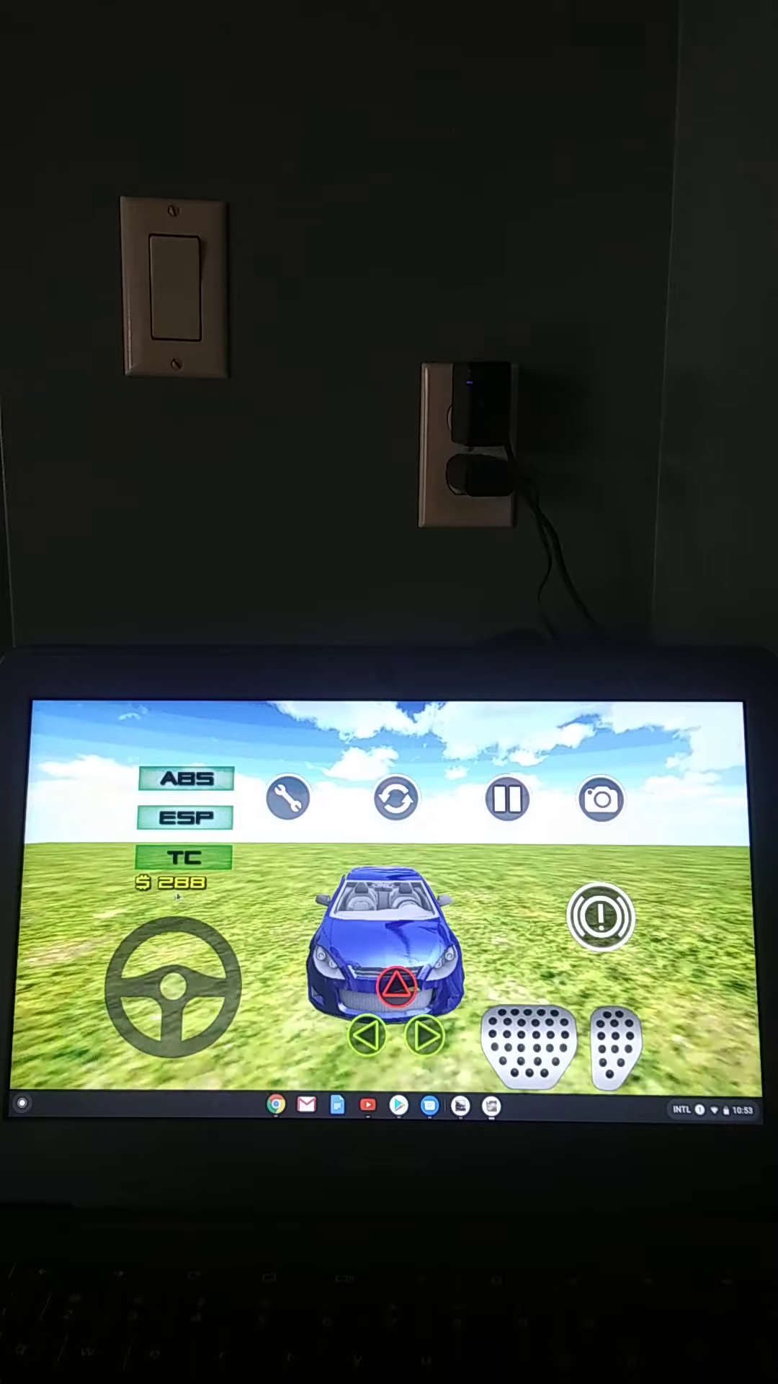
drag(152, 929, 222, 1006)
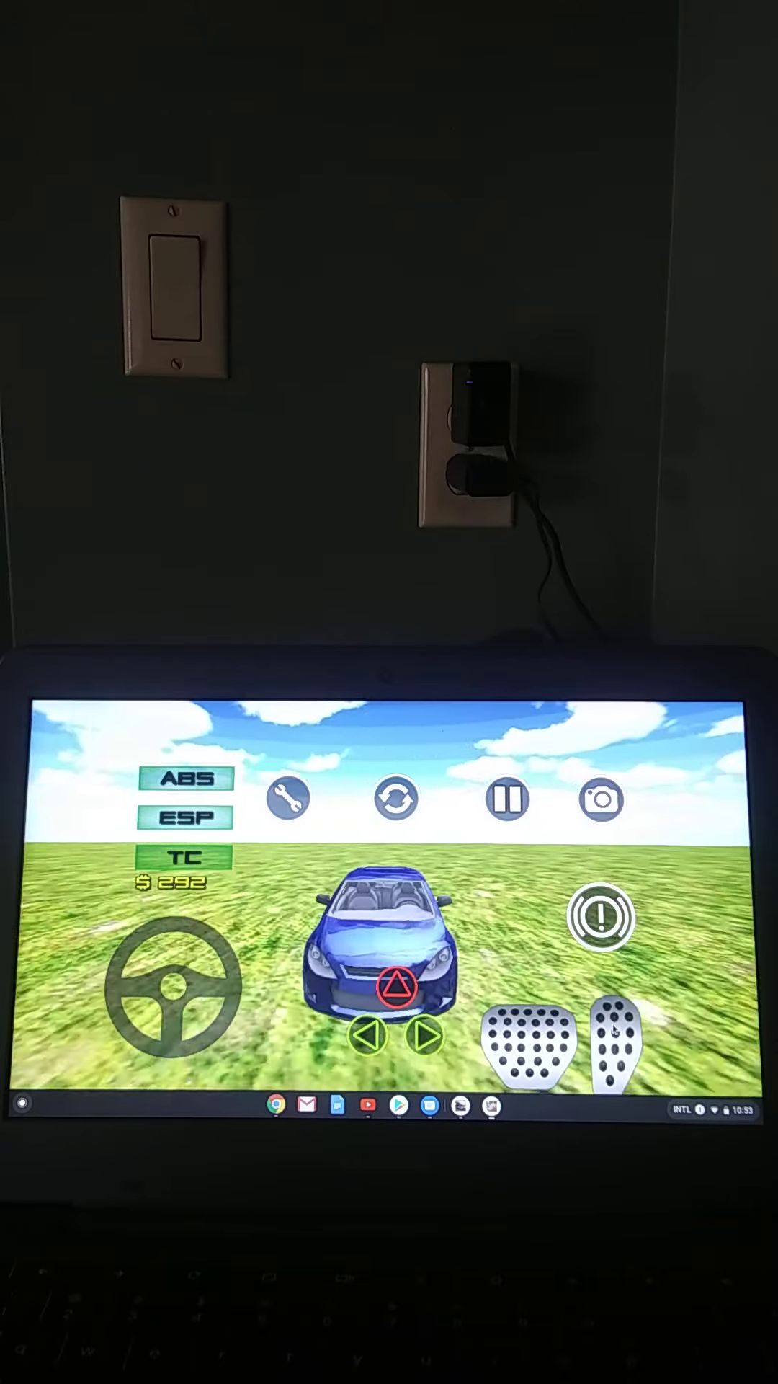
Step: Accelerate the blue car up and over the rocky hillside, earning money toward $394
click(615, 1030)
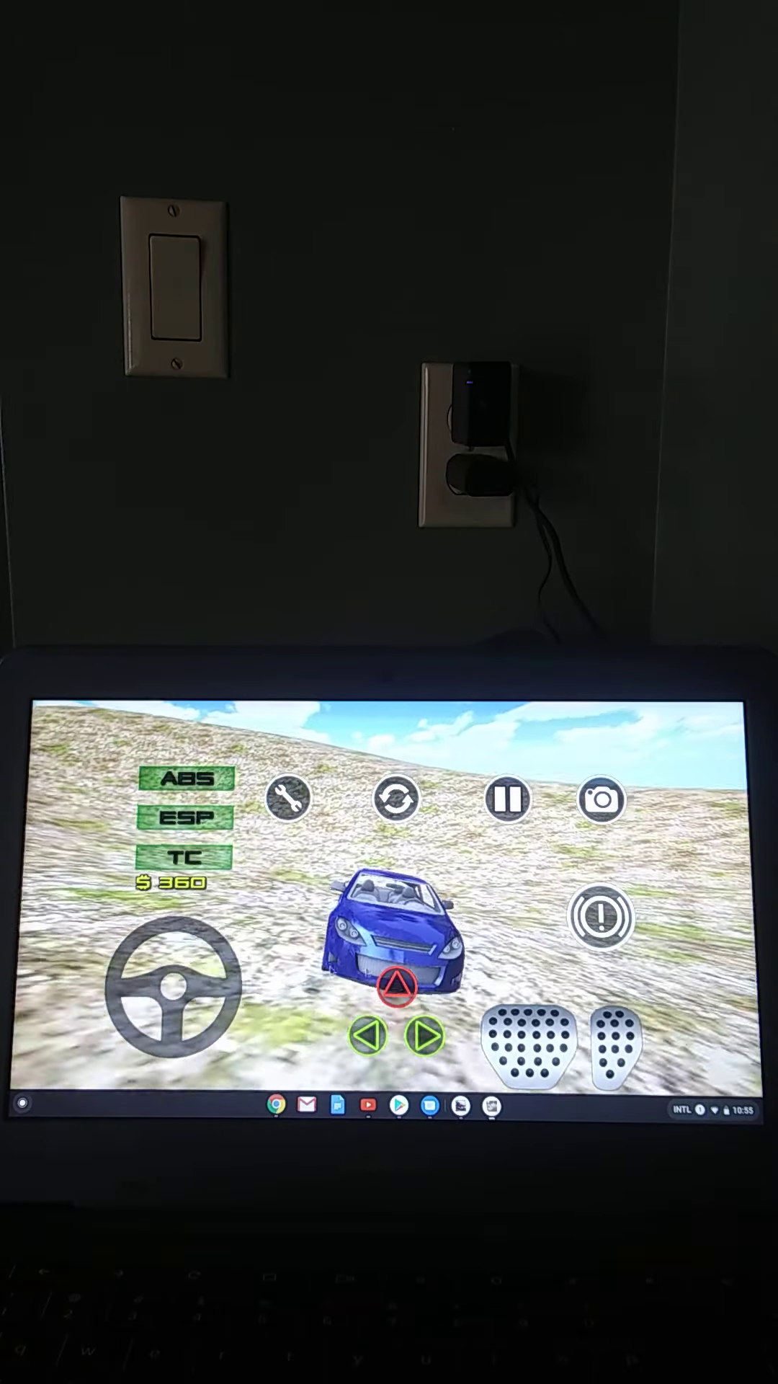
click(545, 1032)
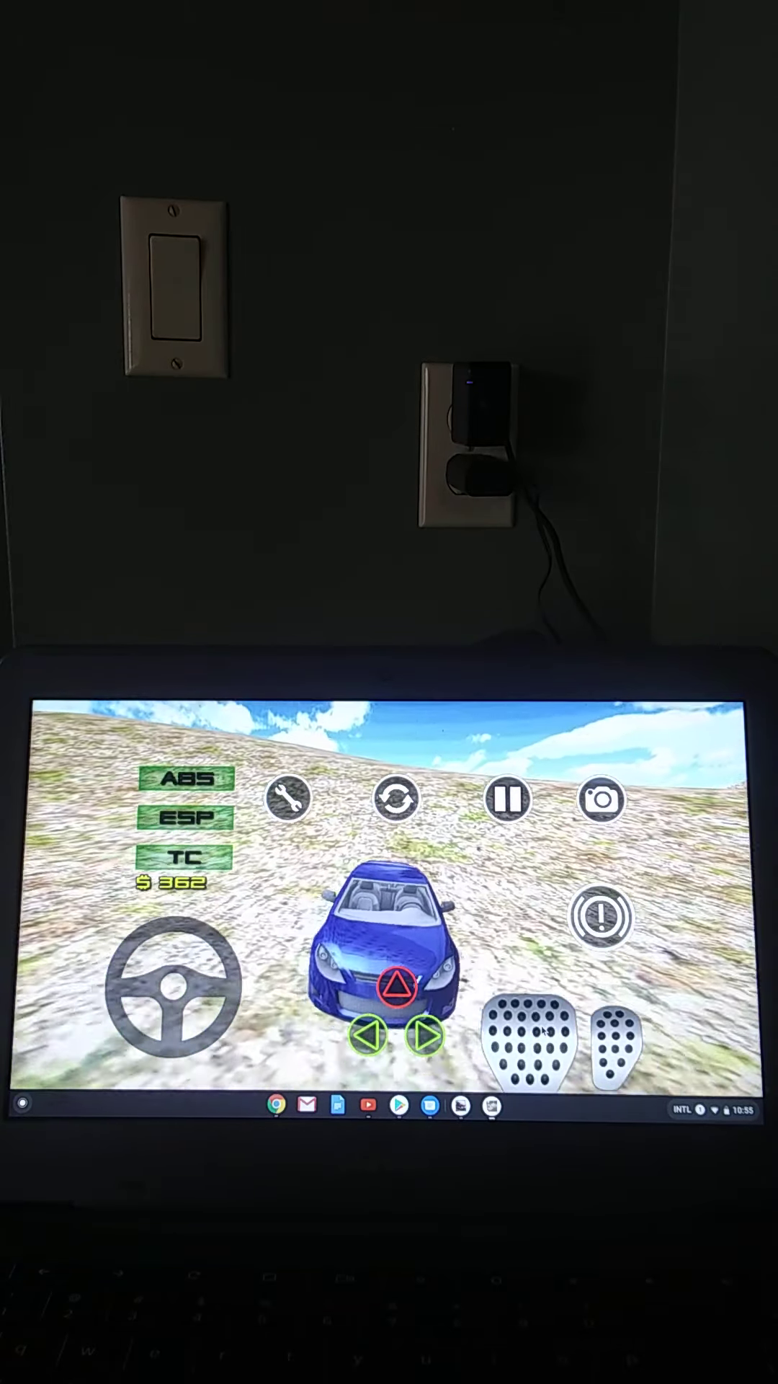
click(548, 1029)
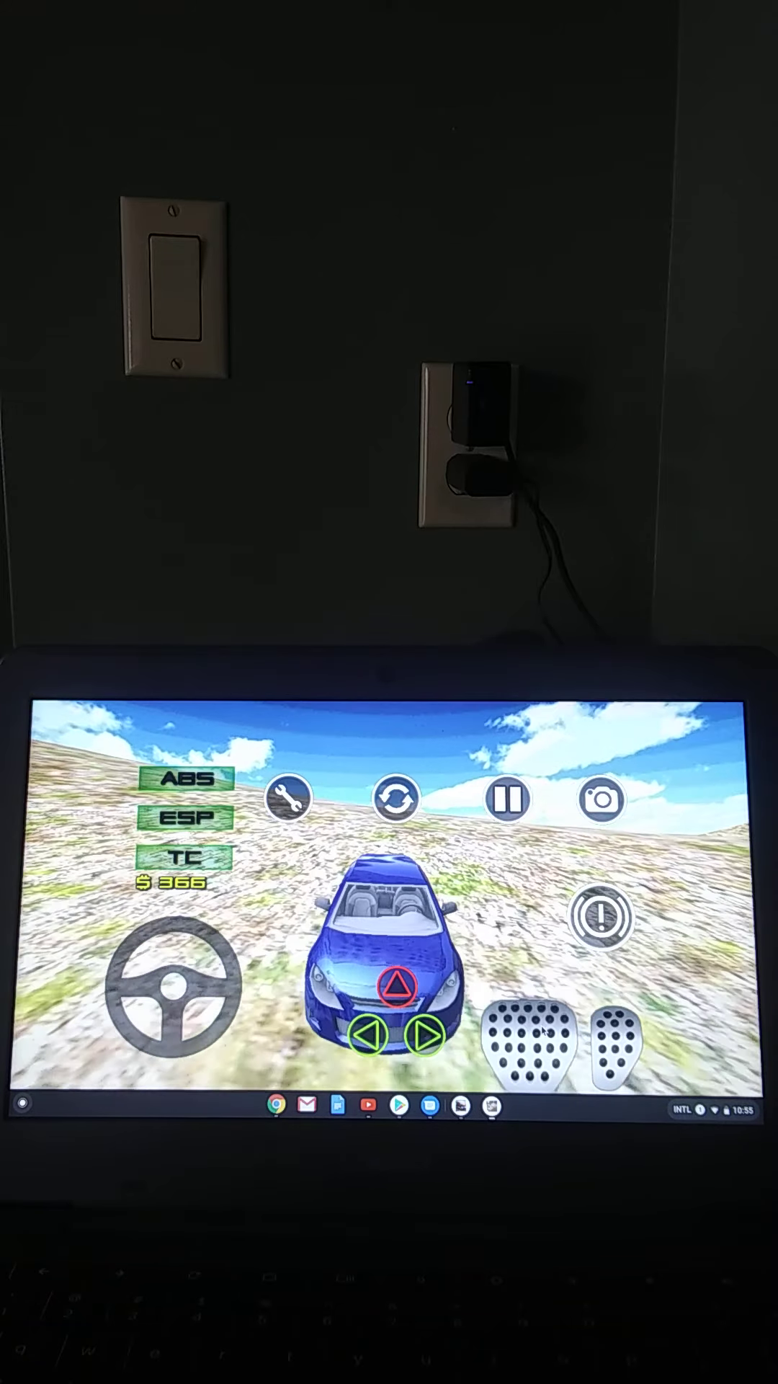
click(623, 1044)
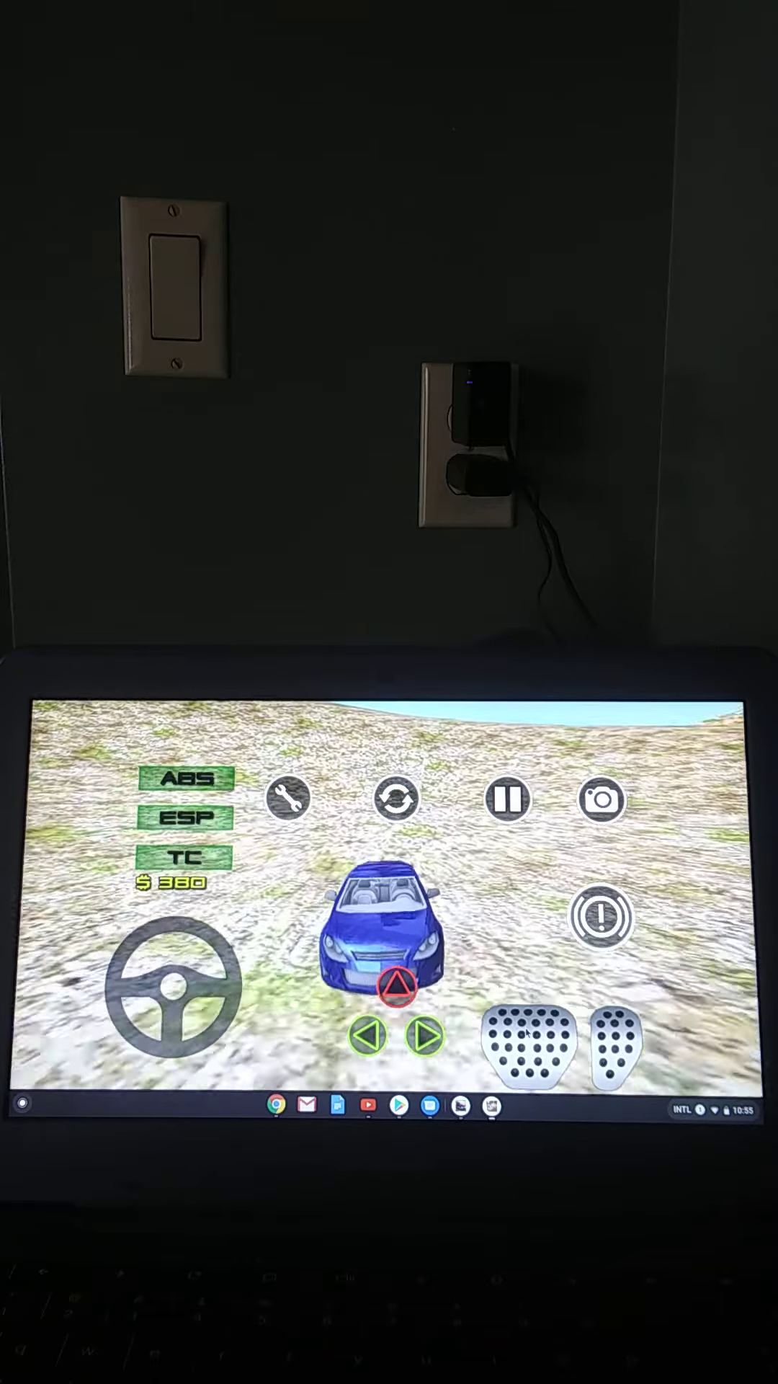
click(527, 1032)
click(528, 1031)
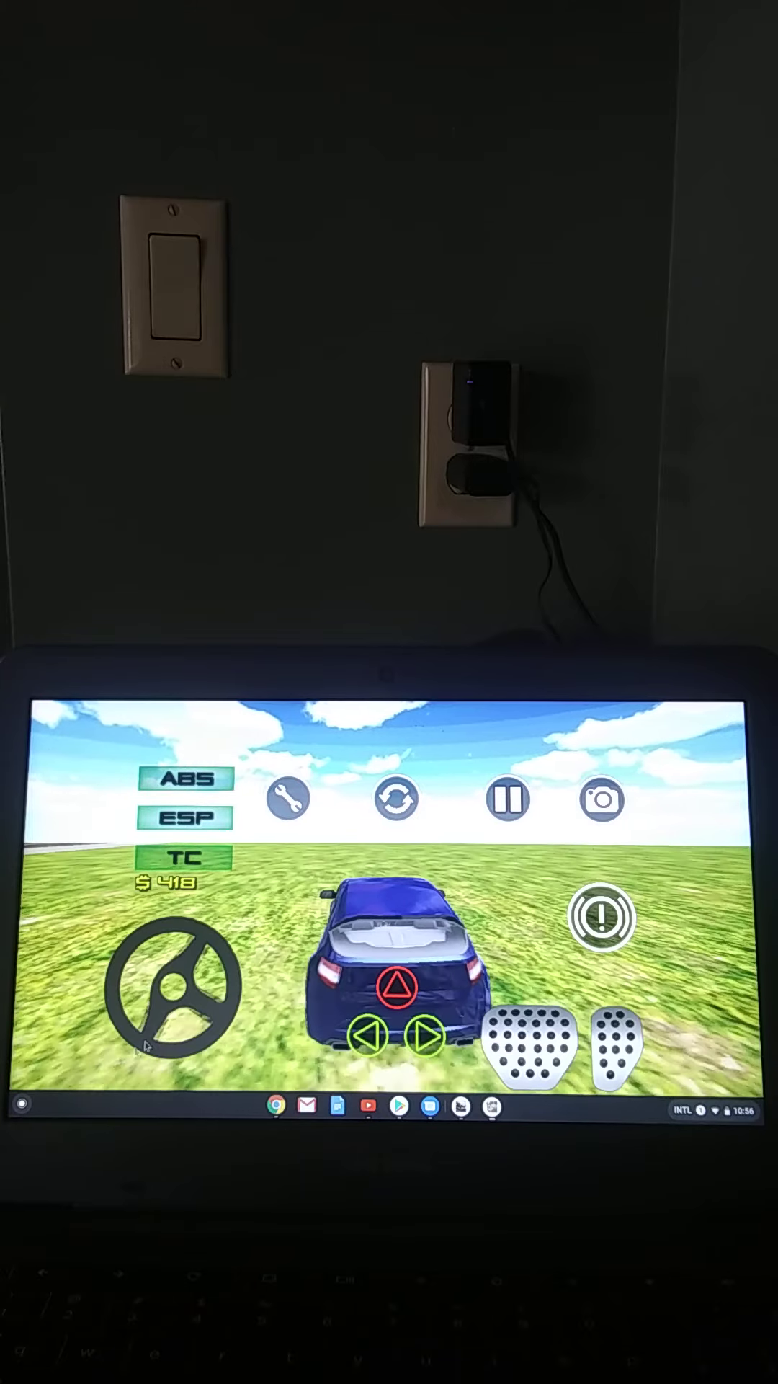
Step: Steer the blue car left toward the paved city square
key(Left)
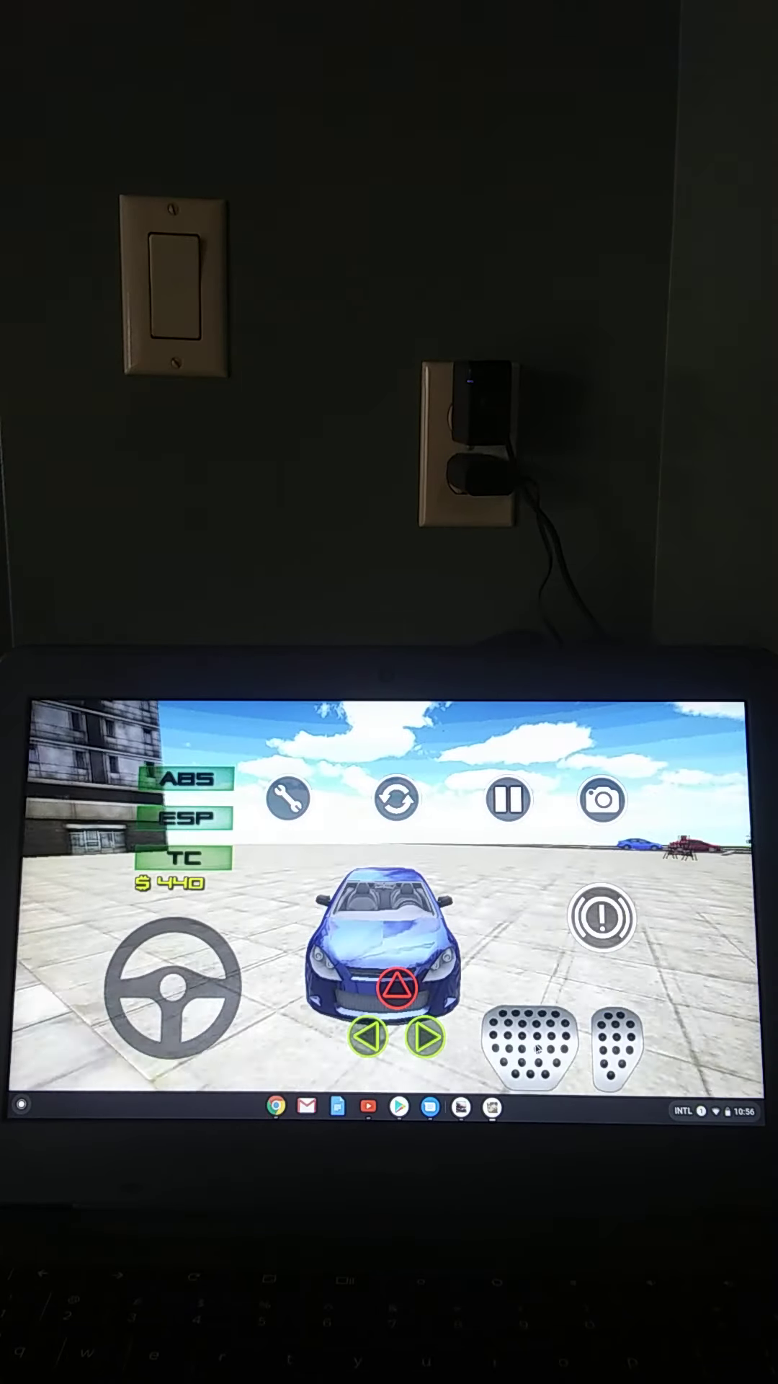
drag(227, 991, 179, 1038)
drag(84, 1011, 66, 1006)
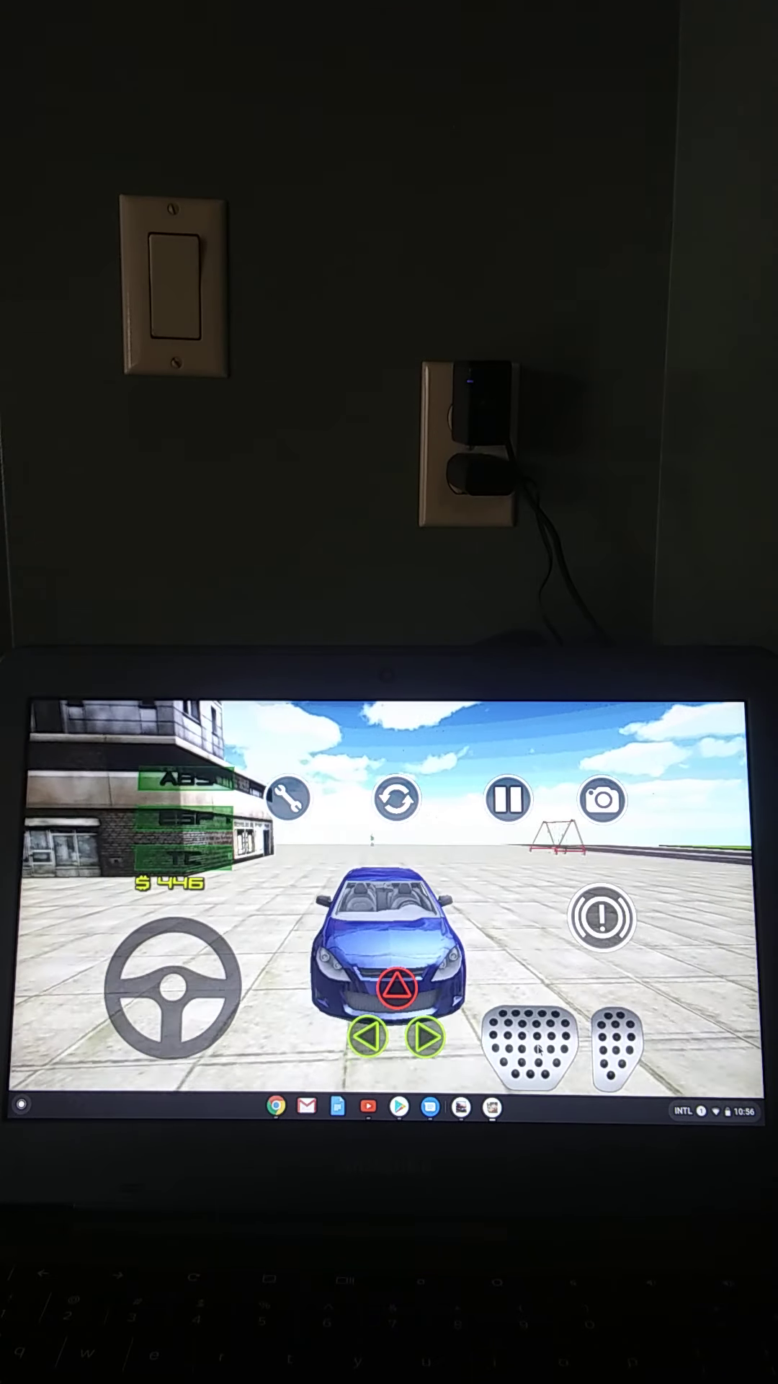
Step: Accelerate straight across the open lot toward the road, past the plane wreck
click(537, 1048)
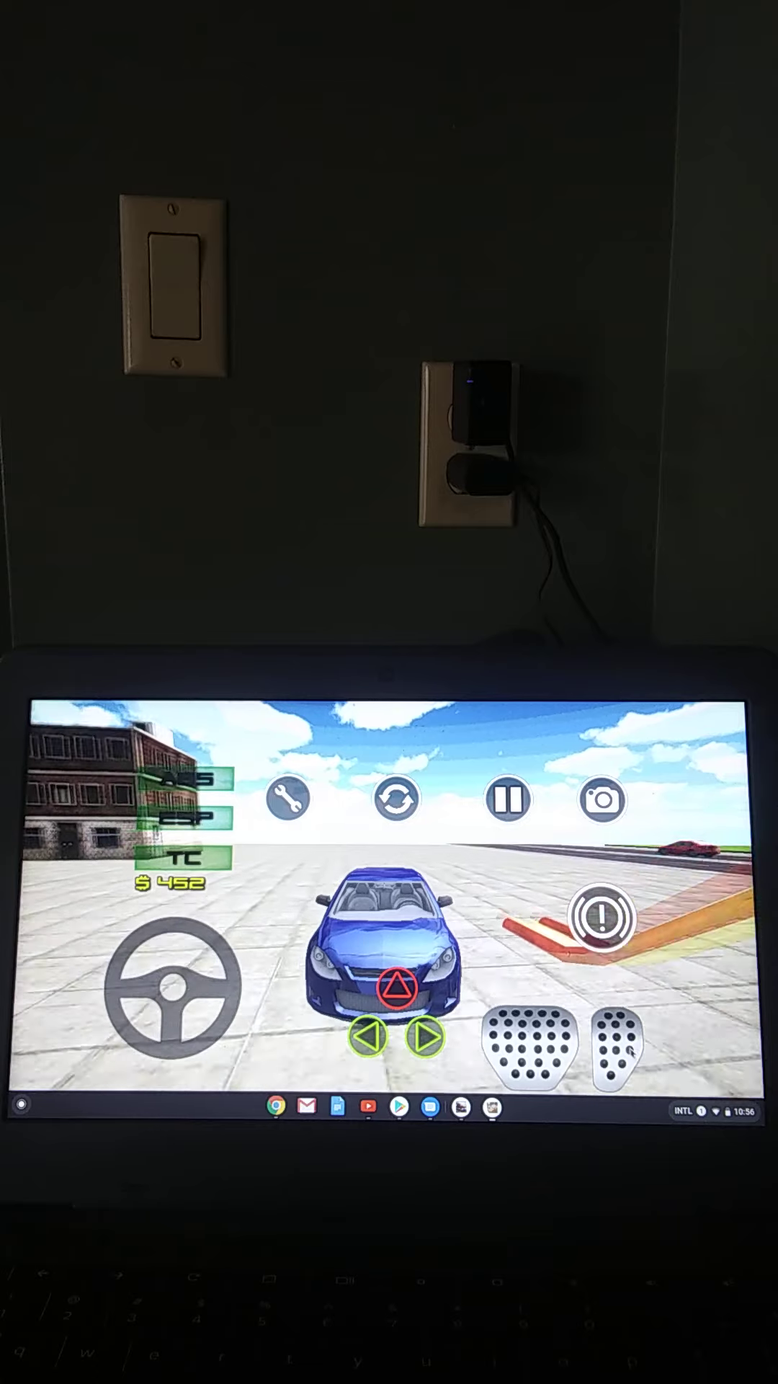
click(629, 1049)
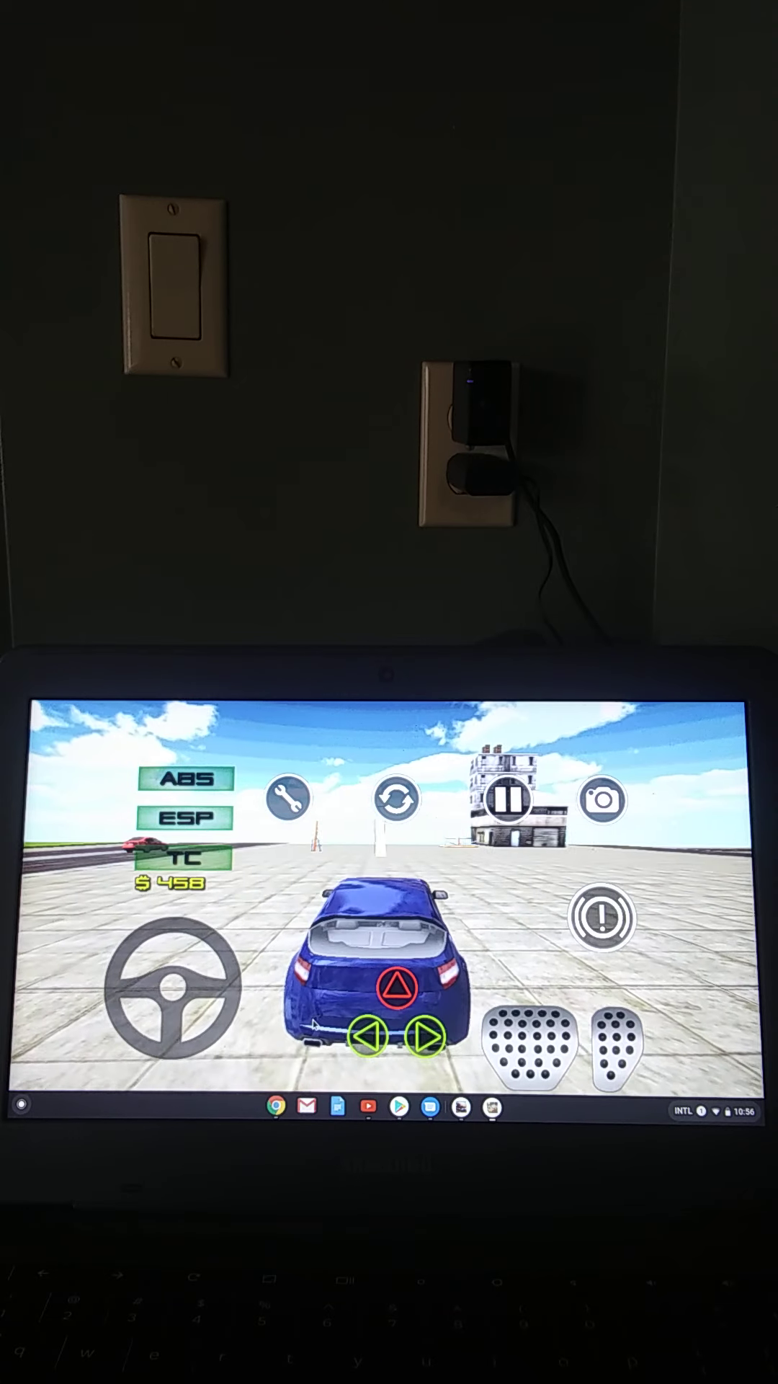
drag(199, 946, 148, 944)
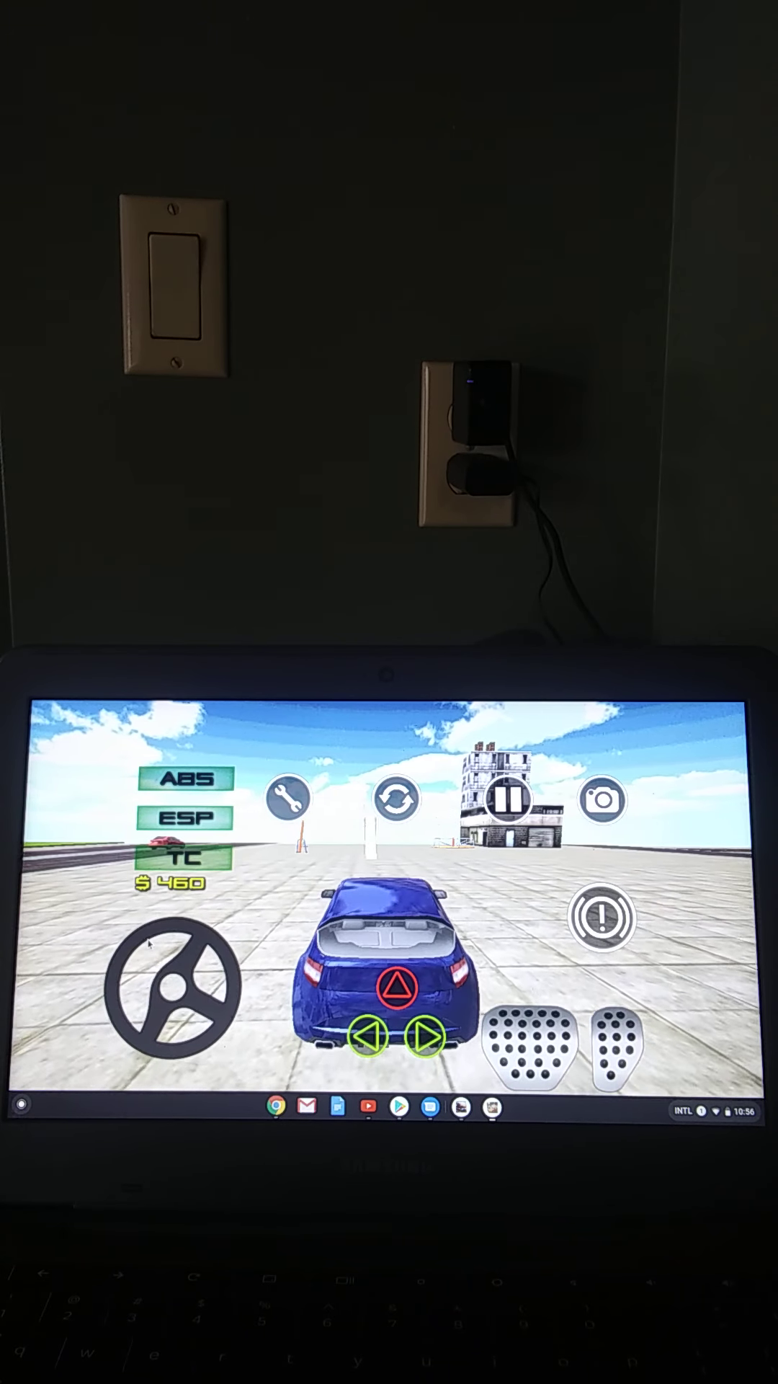
click(624, 1043)
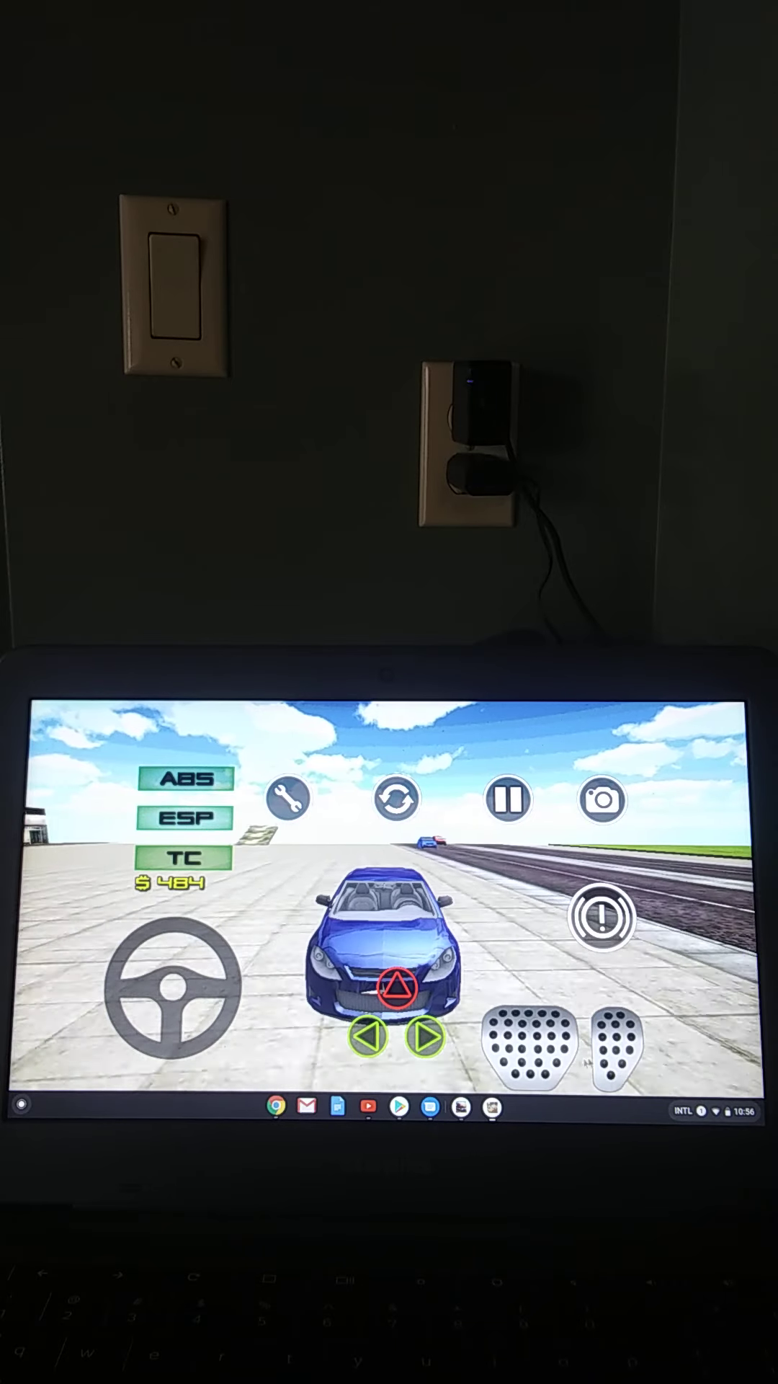
Step: Speed up, then slow down among the brick buildings, and switch to the driver's-seat camera
click(607, 1062)
click(611, 1061)
click(611, 1059)
click(550, 1032)
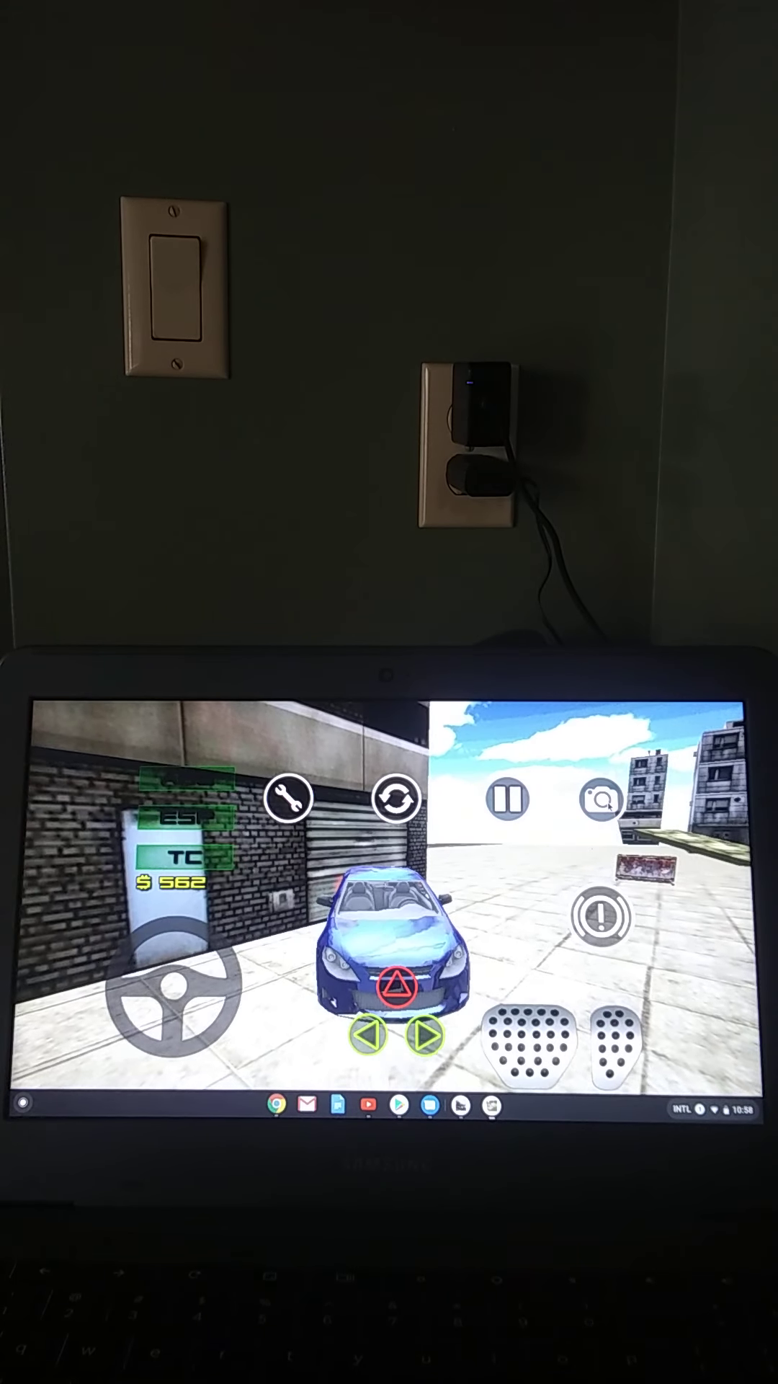
click(603, 800)
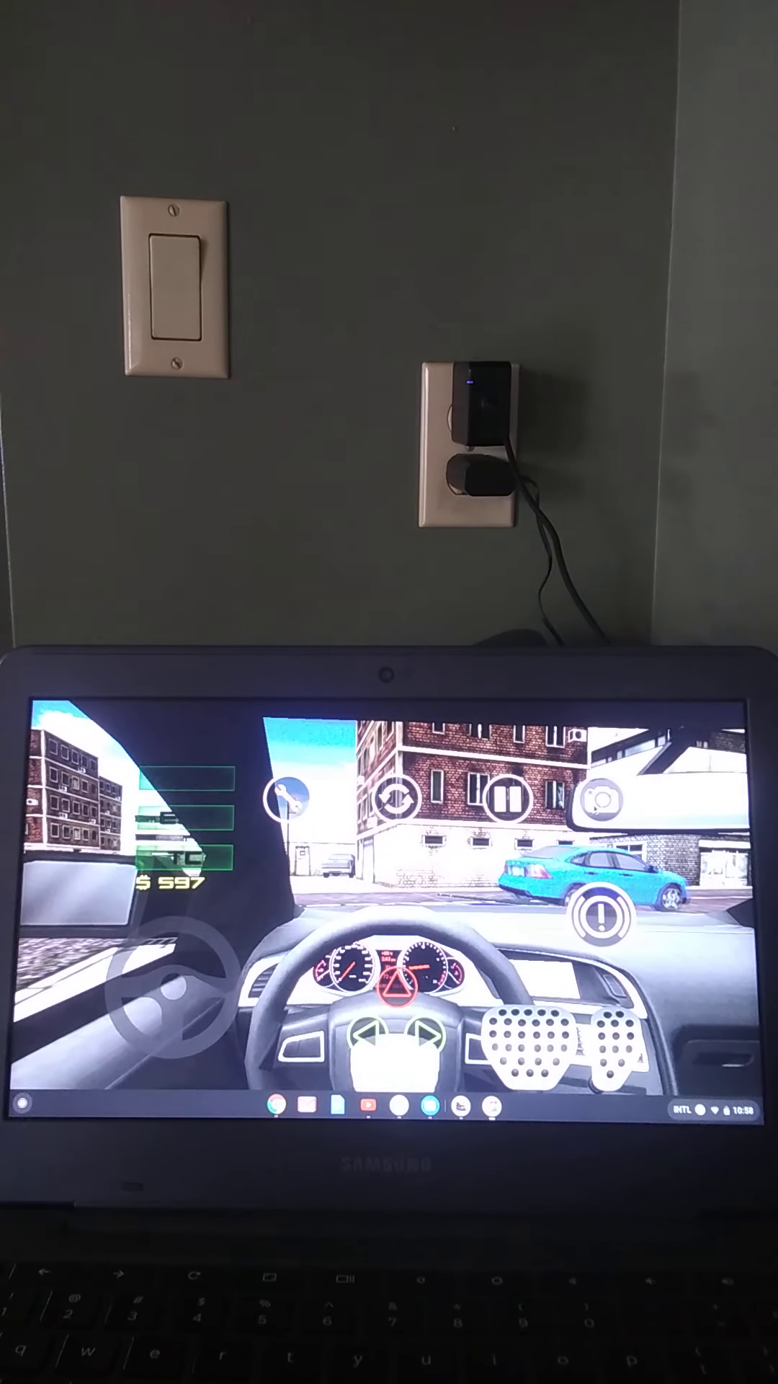
key(c)
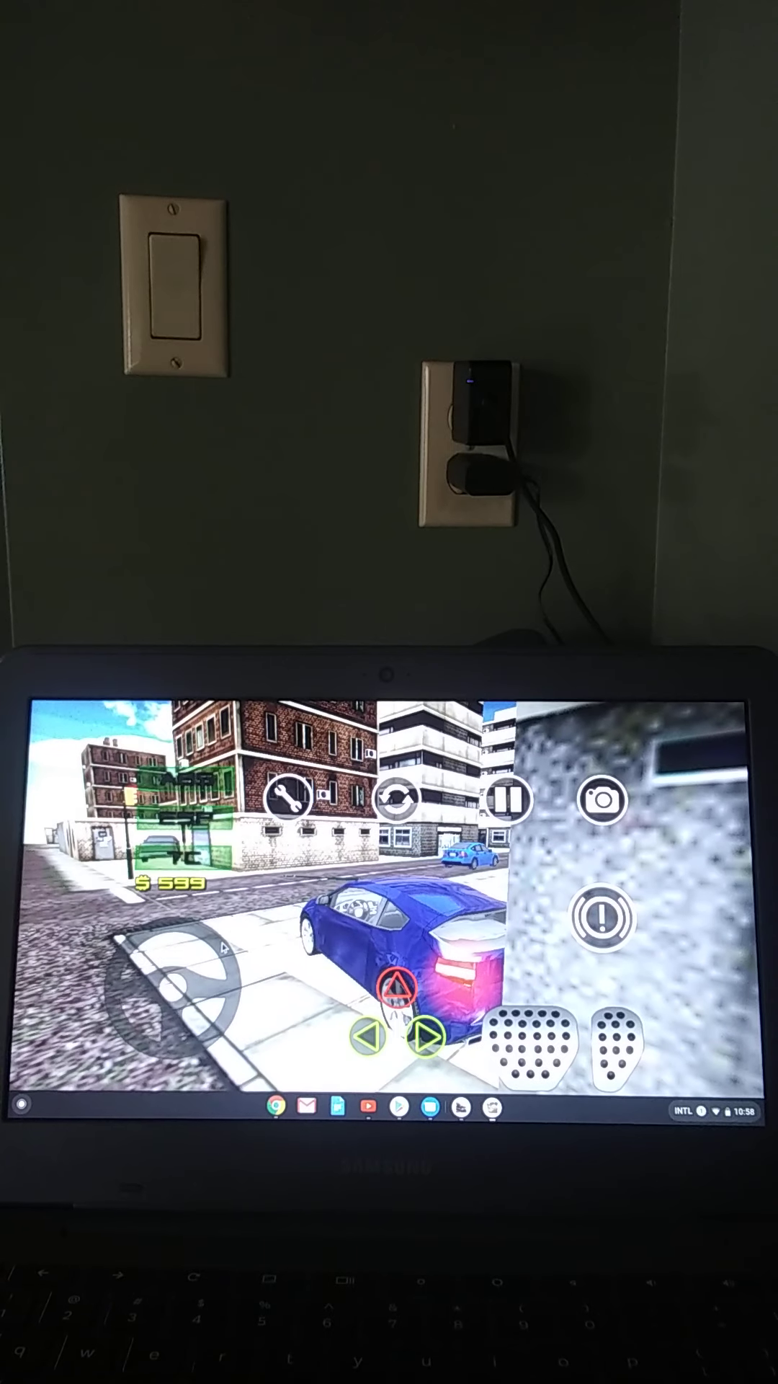
Step: Steer the blue car through city traffic from the driver's seat
click(229, 1011)
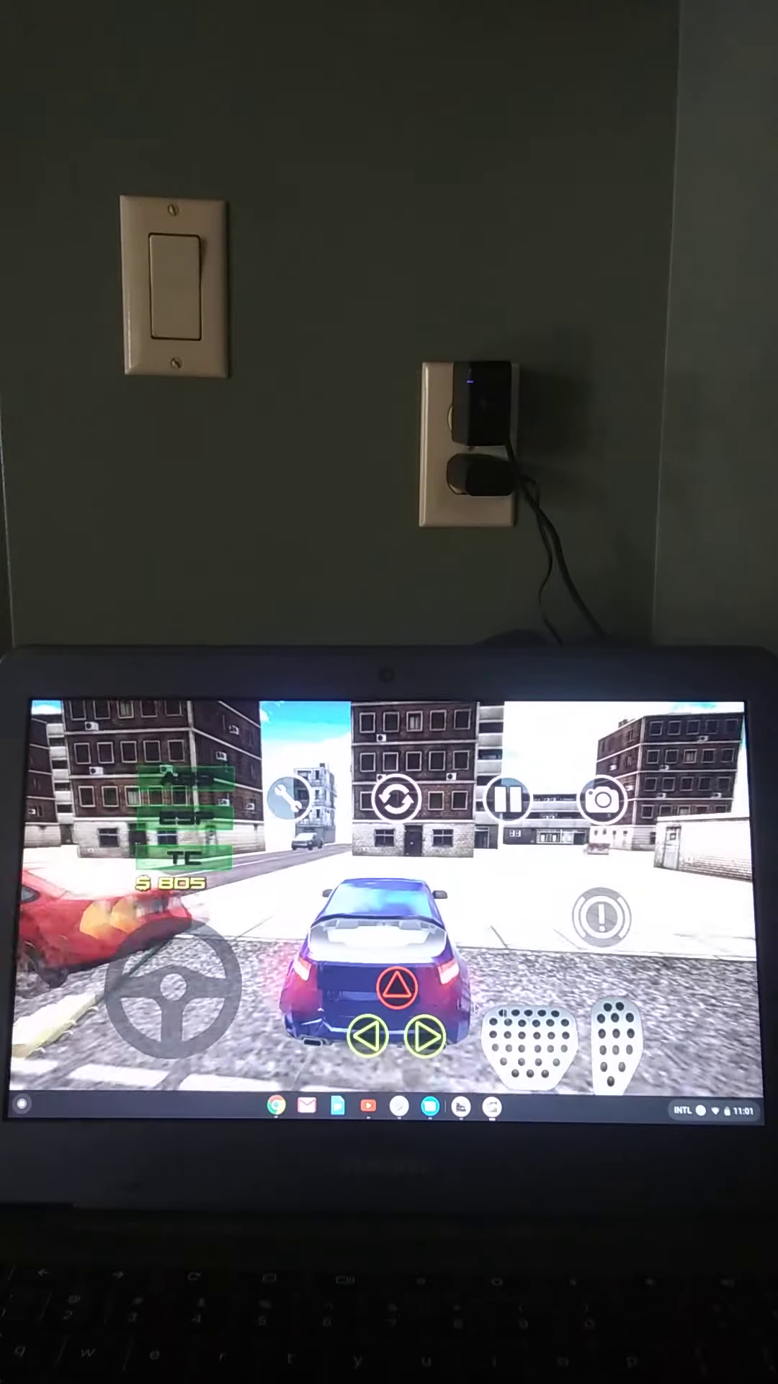
Step: Turn the blue car left toward the brick building corner
key(Left)
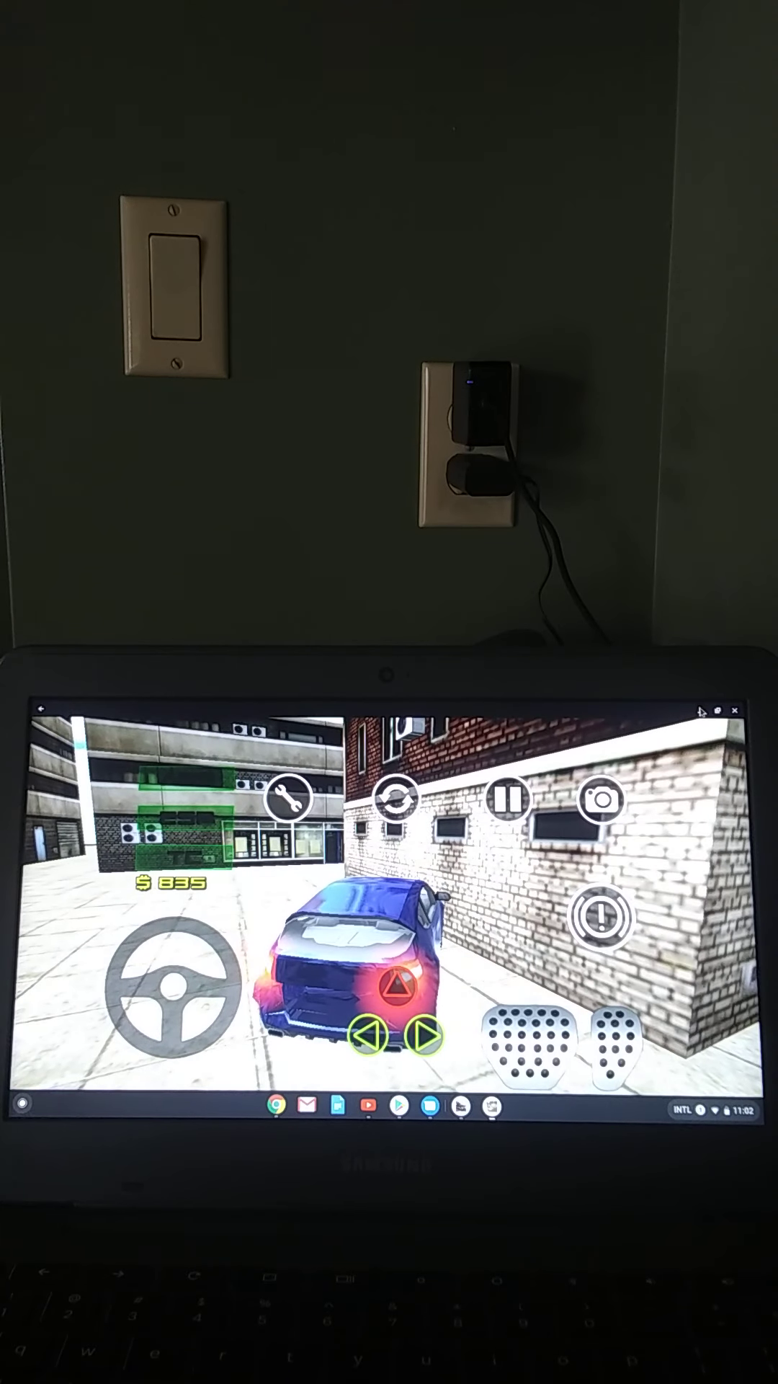
click(512, 806)
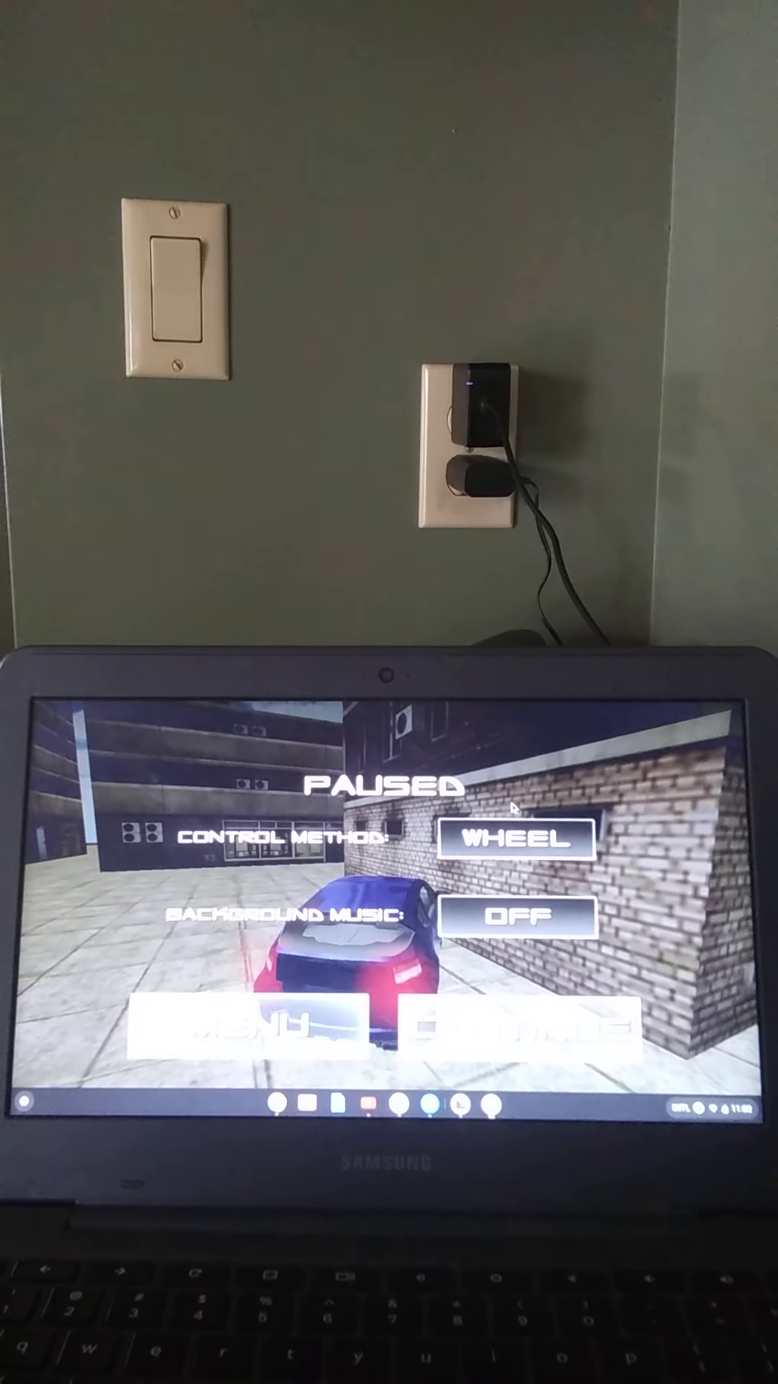
key(Escape)
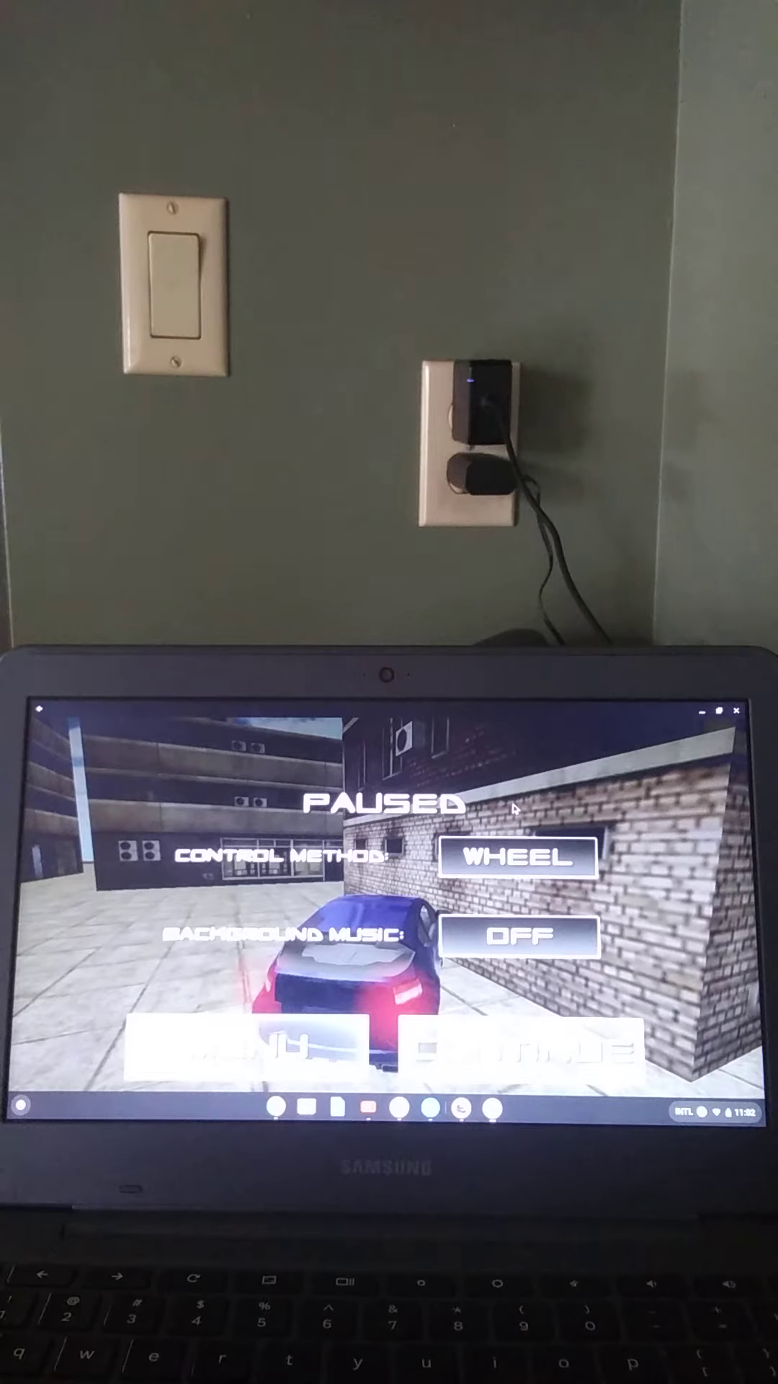